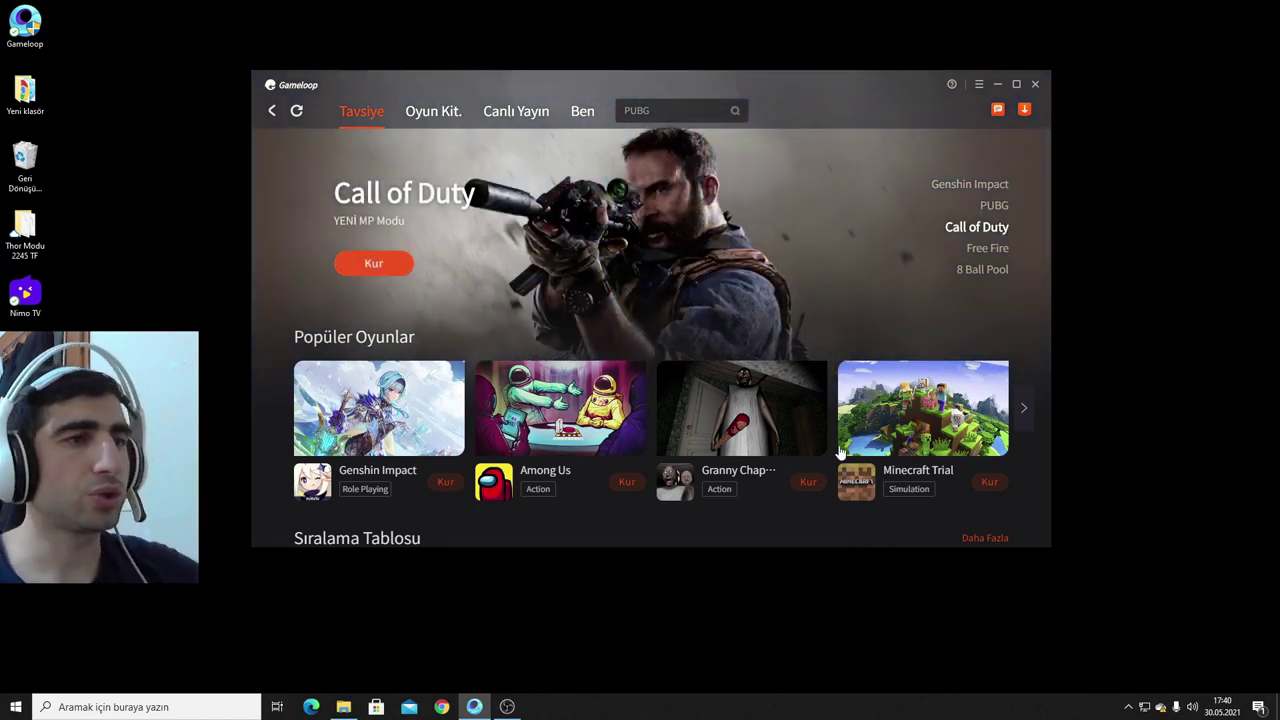
Step: Show the installed games and review the basic, engine, model and game settings pages, closing the settings without changes
click(583, 112)
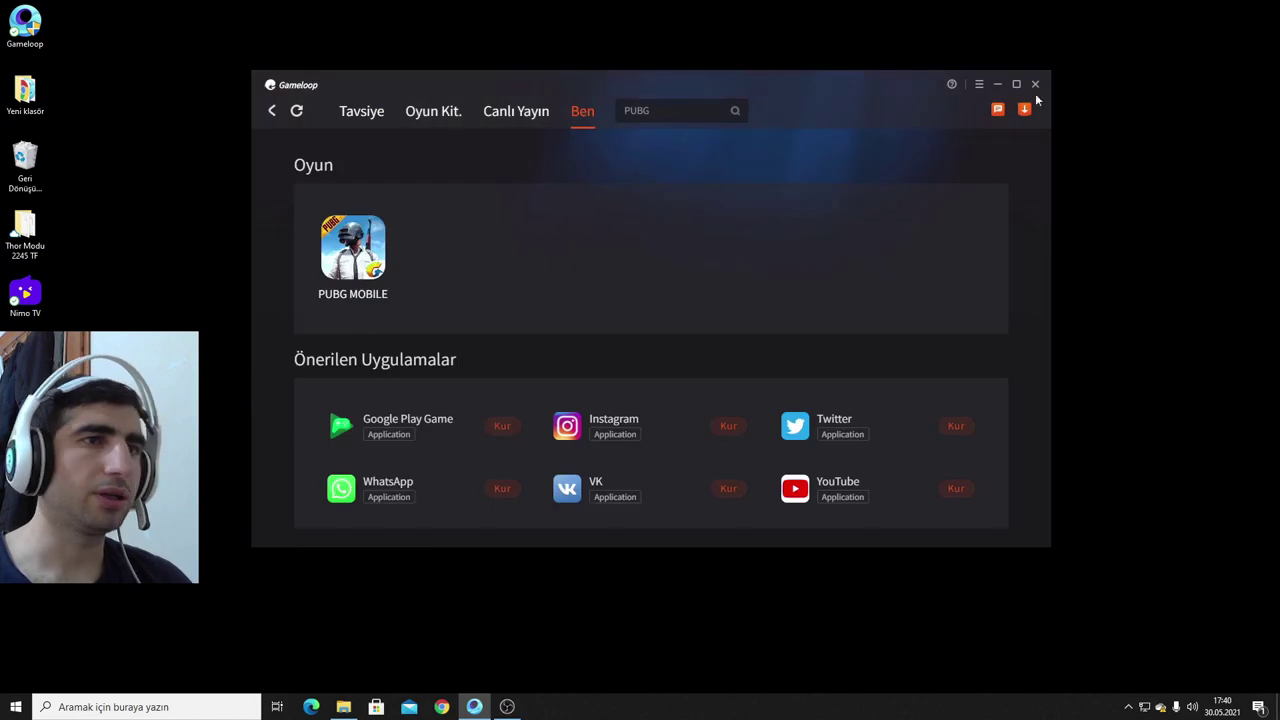
click(981, 86)
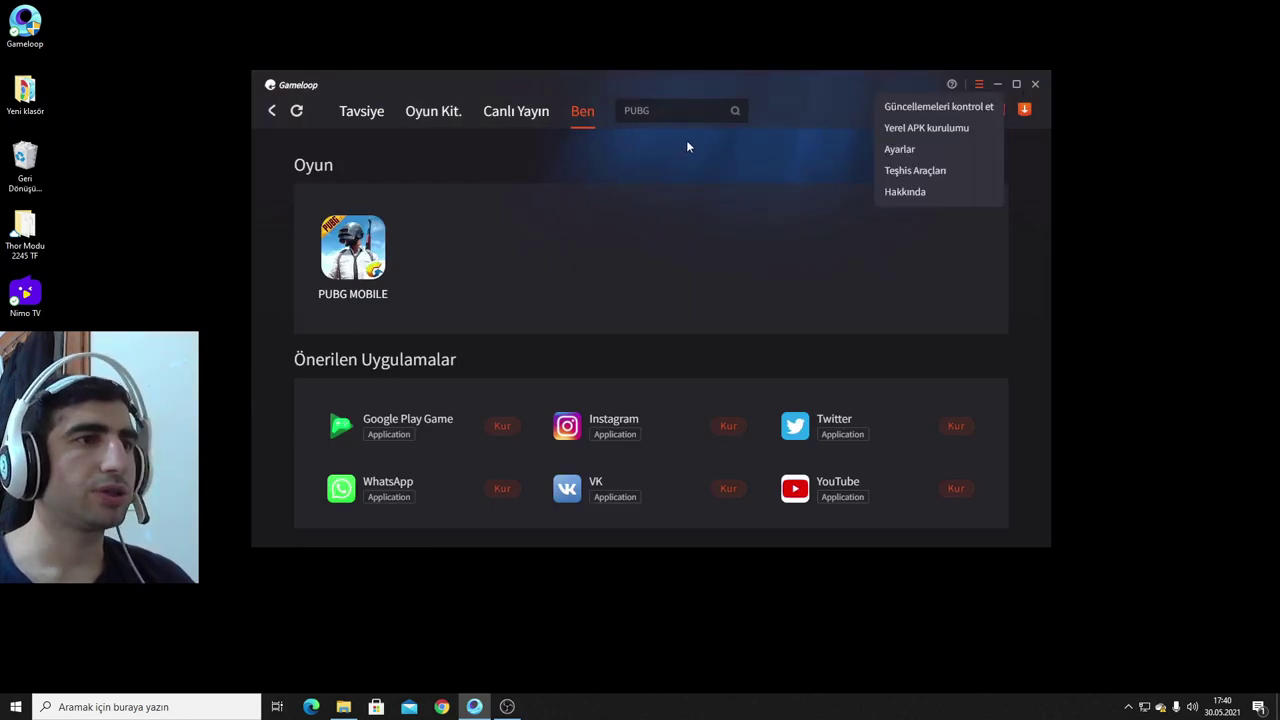
click(915, 147)
click(488, 182)
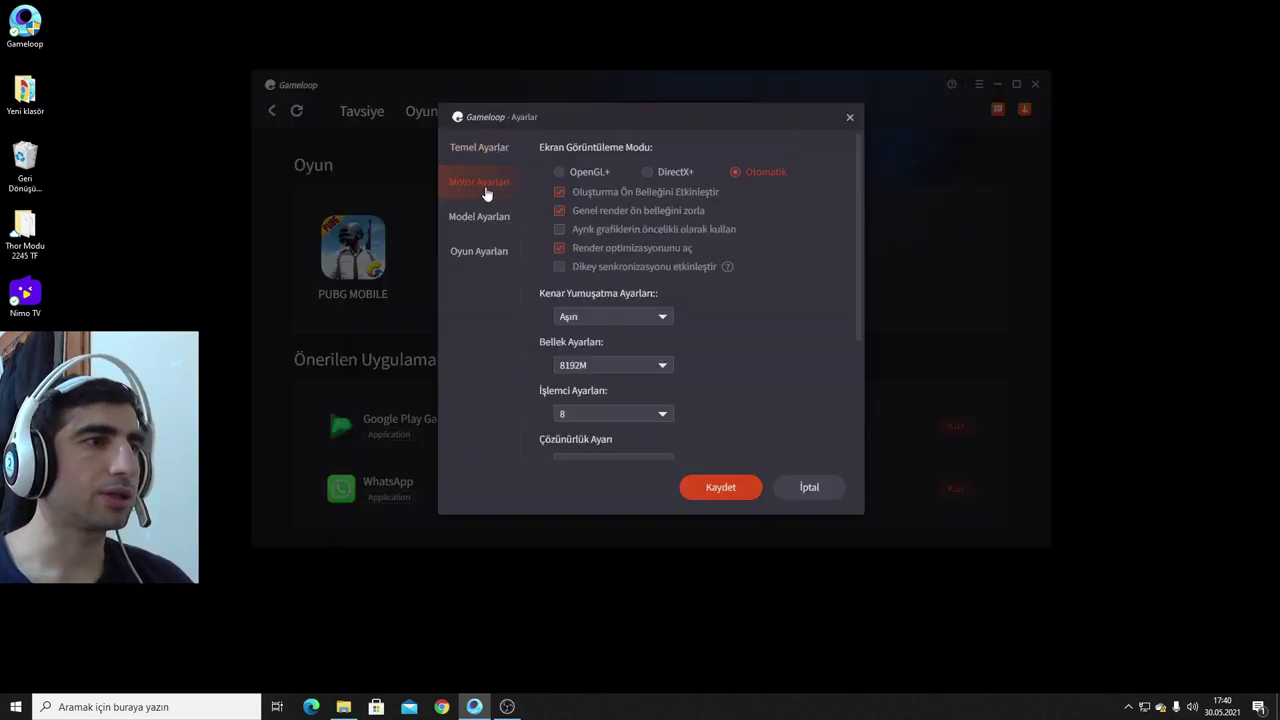
click(476, 224)
click(466, 262)
click(479, 147)
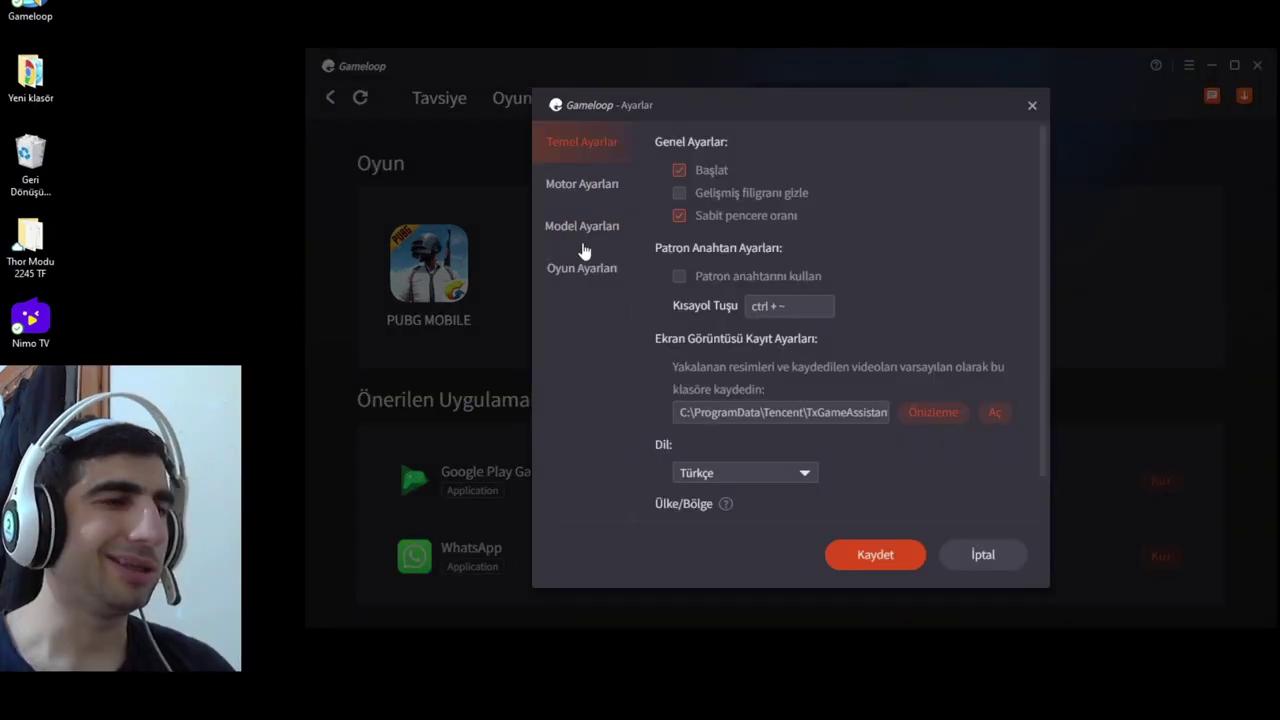
click(482, 218)
click(635, 199)
click(478, 232)
click(581, 267)
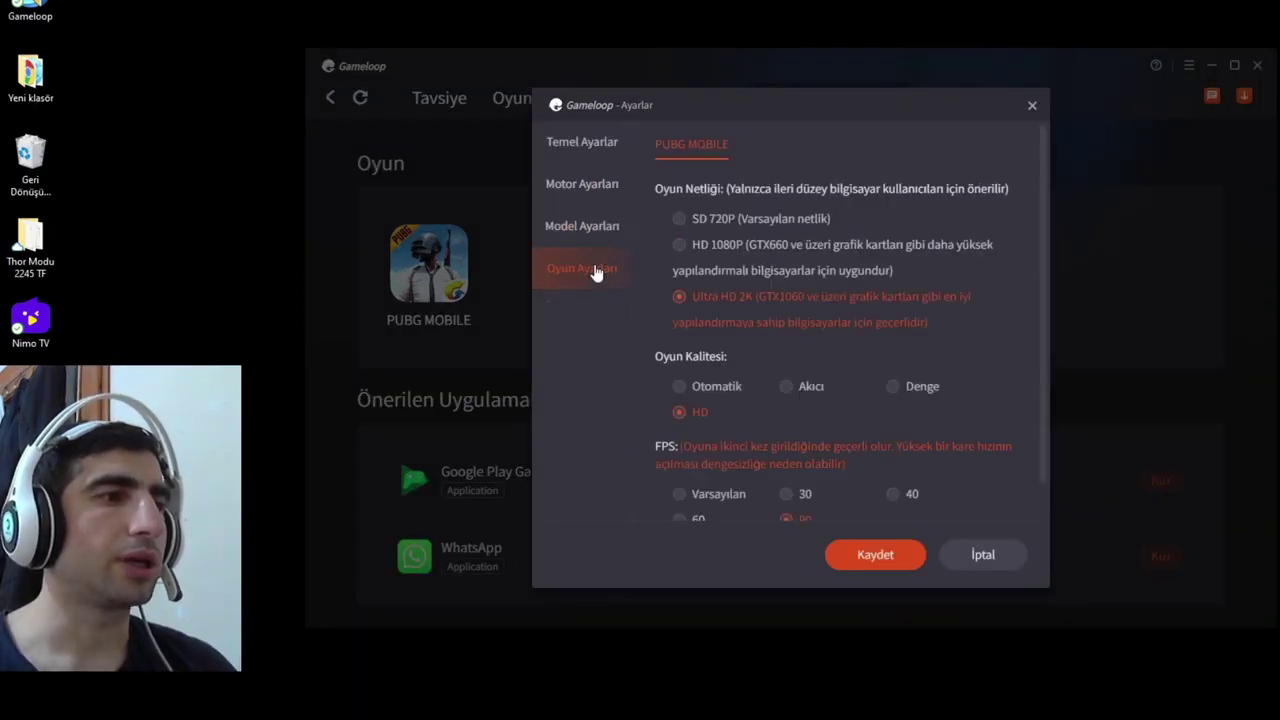
click(1034, 107)
click(1190, 78)
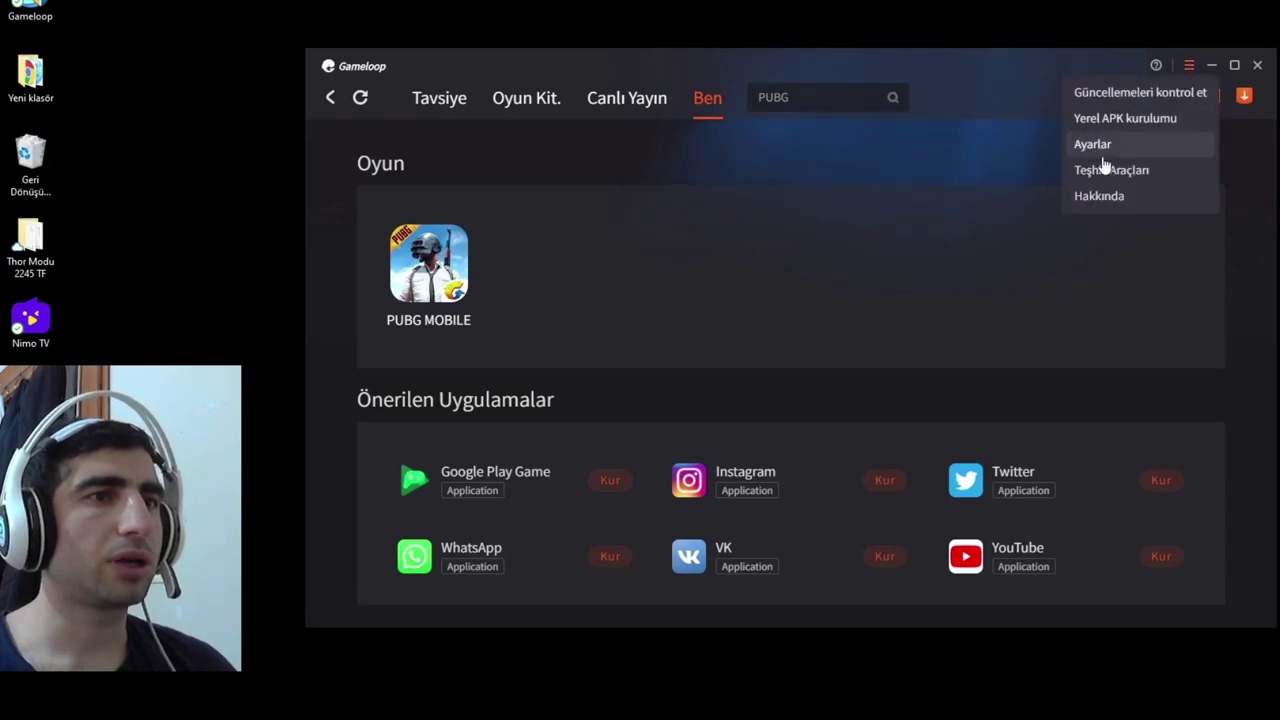
click(895, 261)
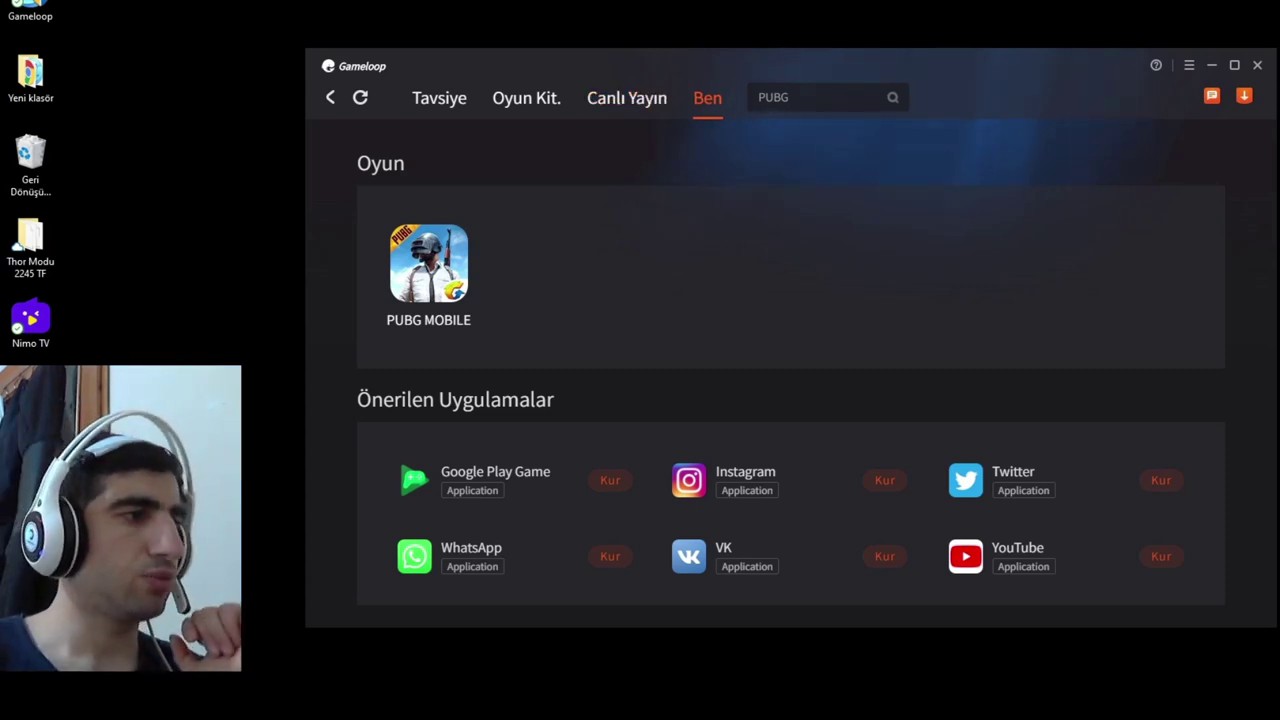
Step: Open the C: drive in File Explorer and locate the Temp folder
key(super+e)
double_click(543, 437)
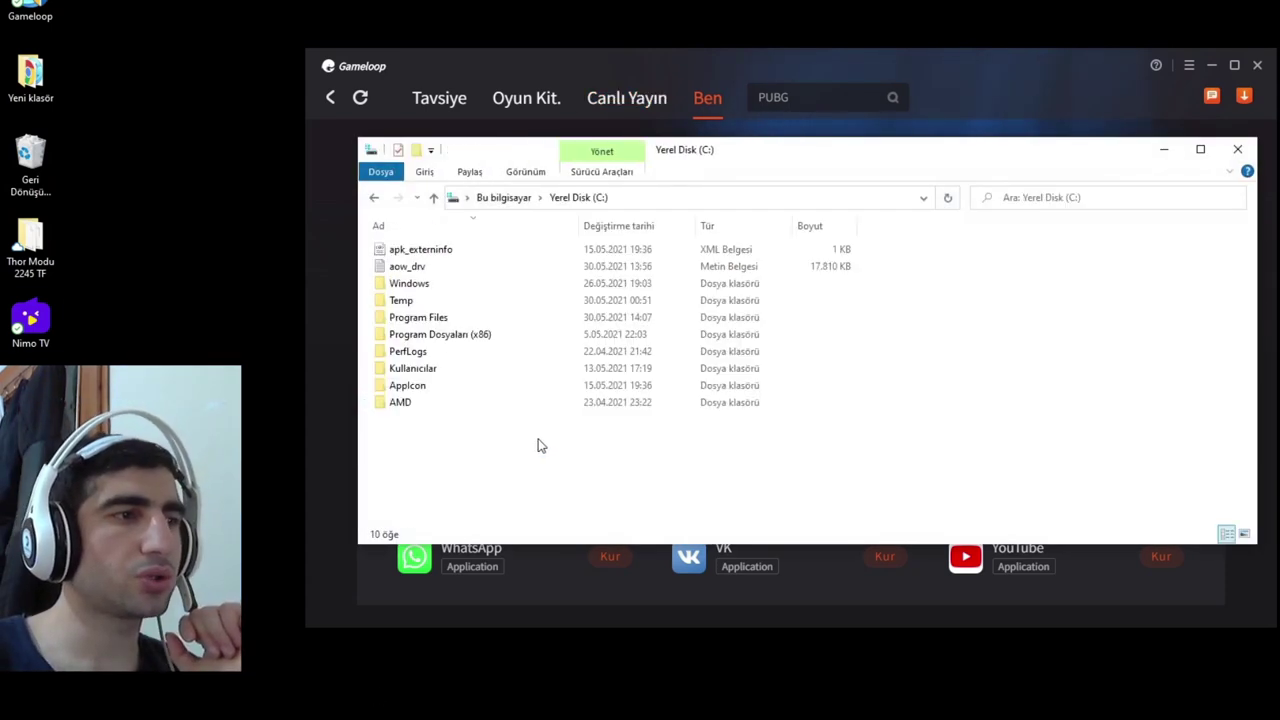
click(476, 306)
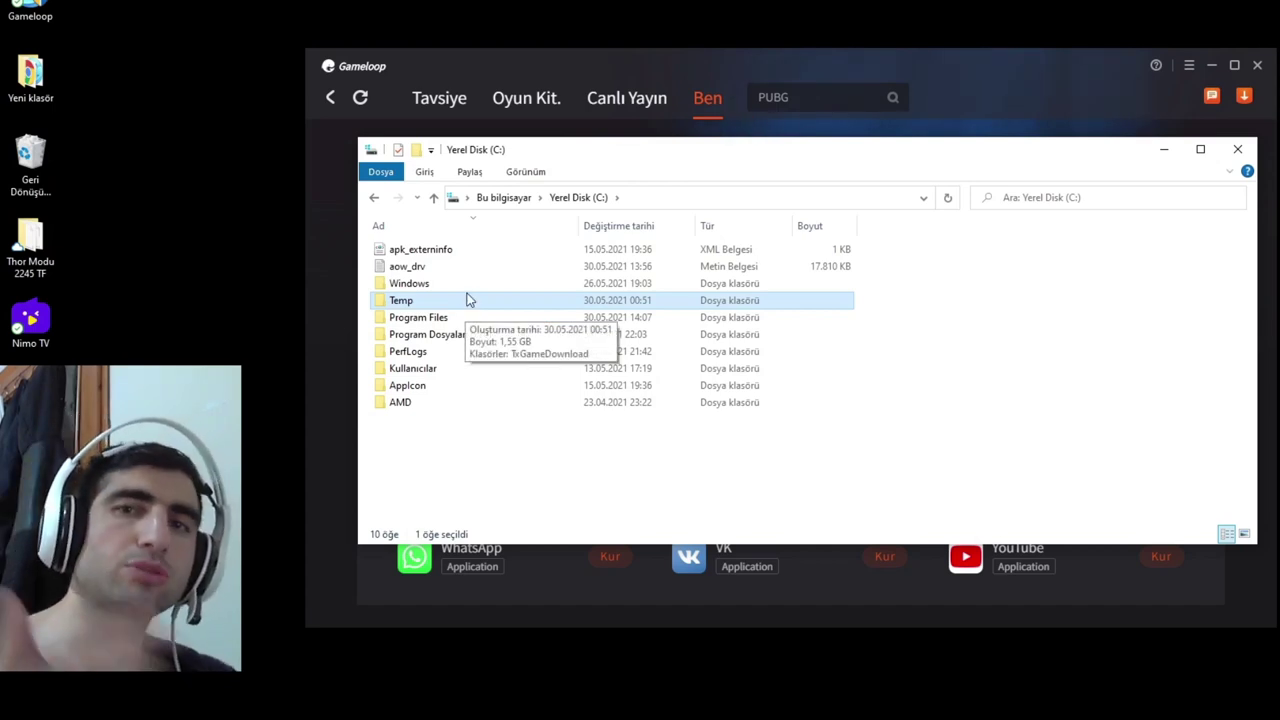
Step: Look up Gameloop and its uninstall option in Programs and Features, then close that window and File Explorer
key(super)
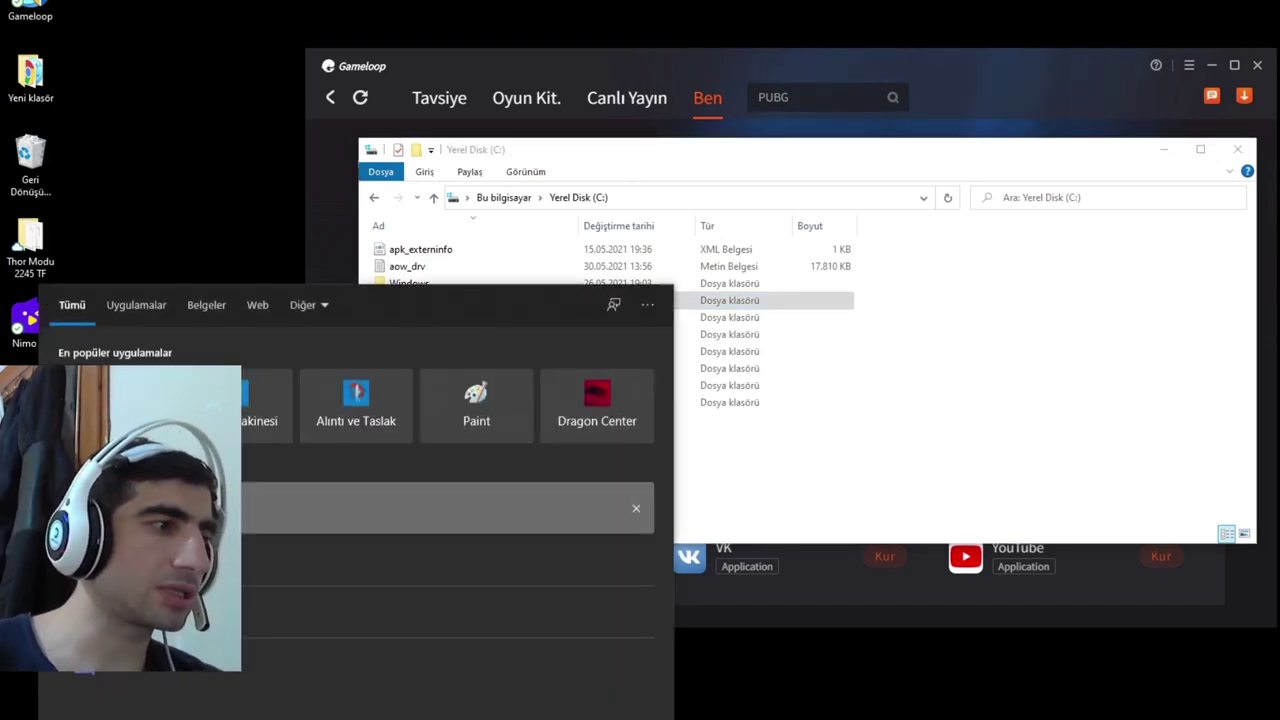
click(265, 410)
click(400, 439)
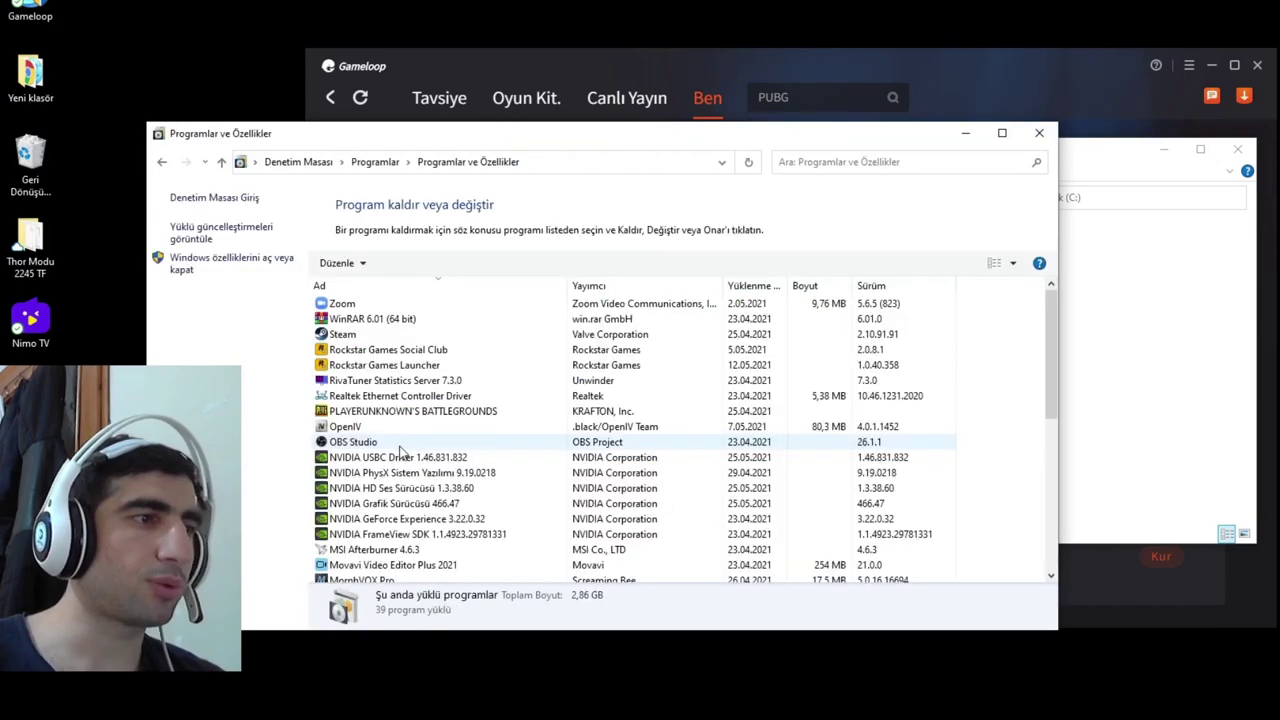
scroll(410, 450, down, 3)
scroll(408, 475, down, 3)
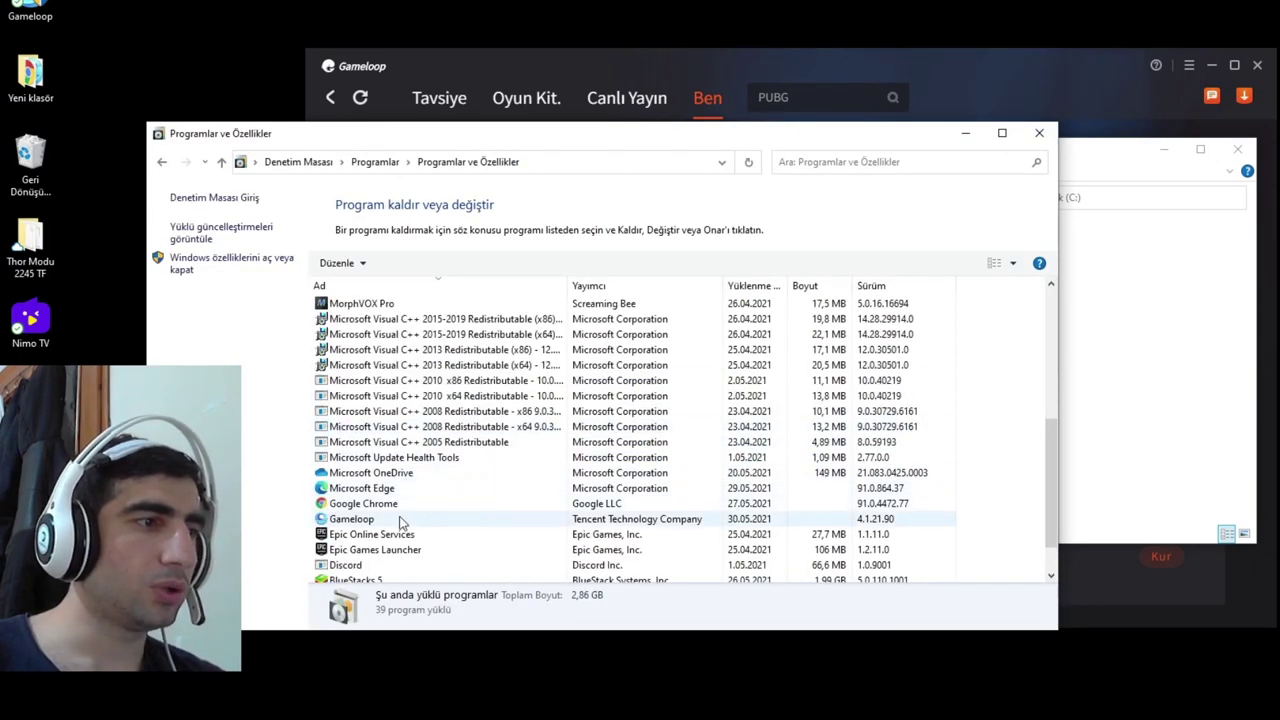
right_click(378, 519)
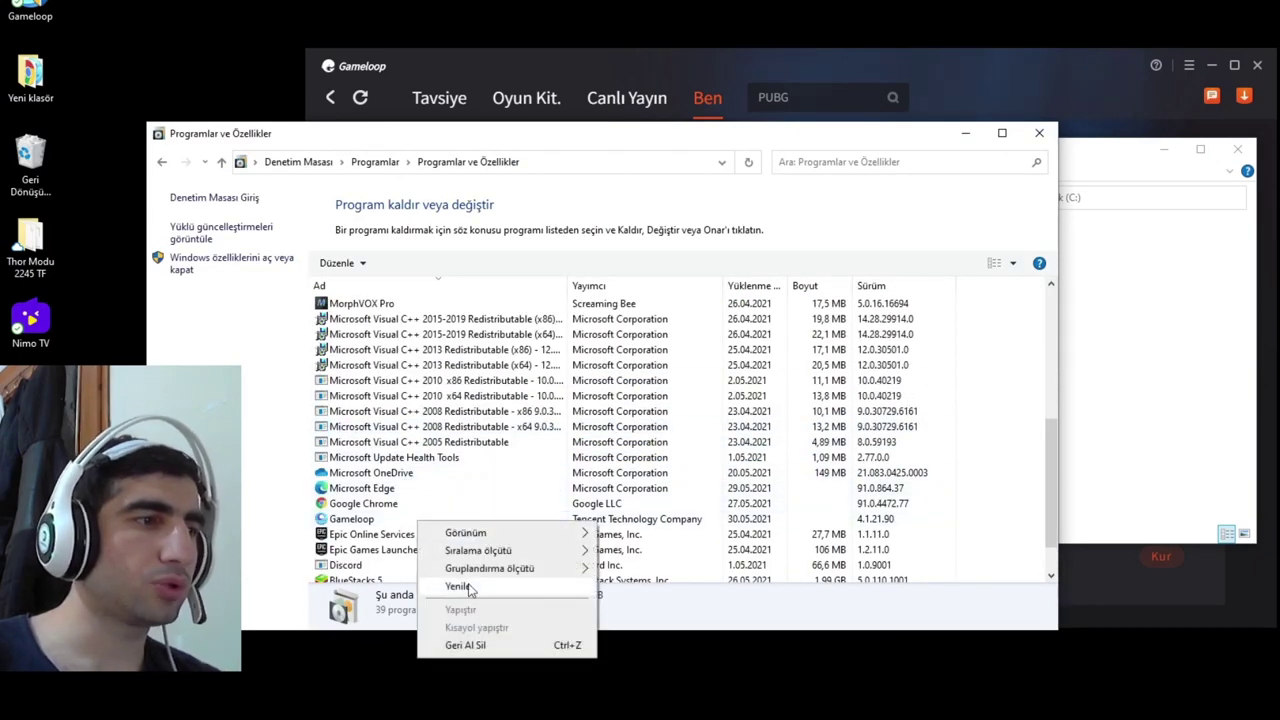
click(398, 524)
right_click(402, 525)
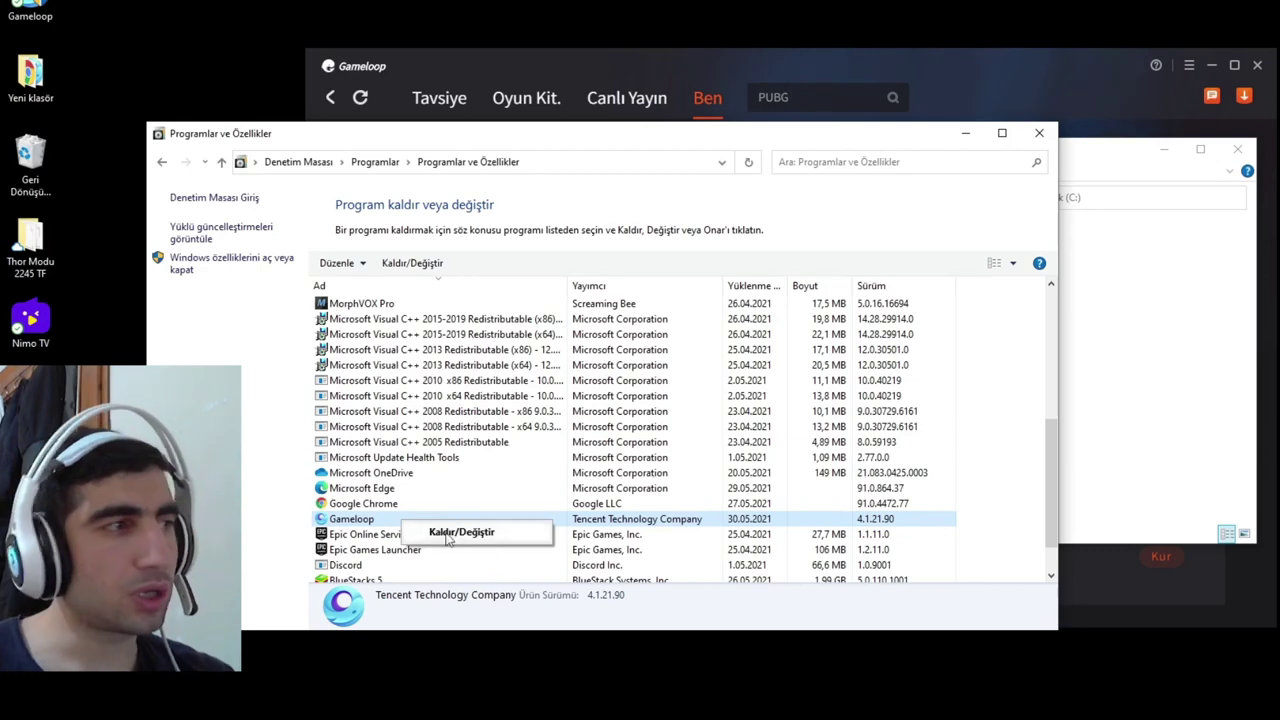
click(1038, 135)
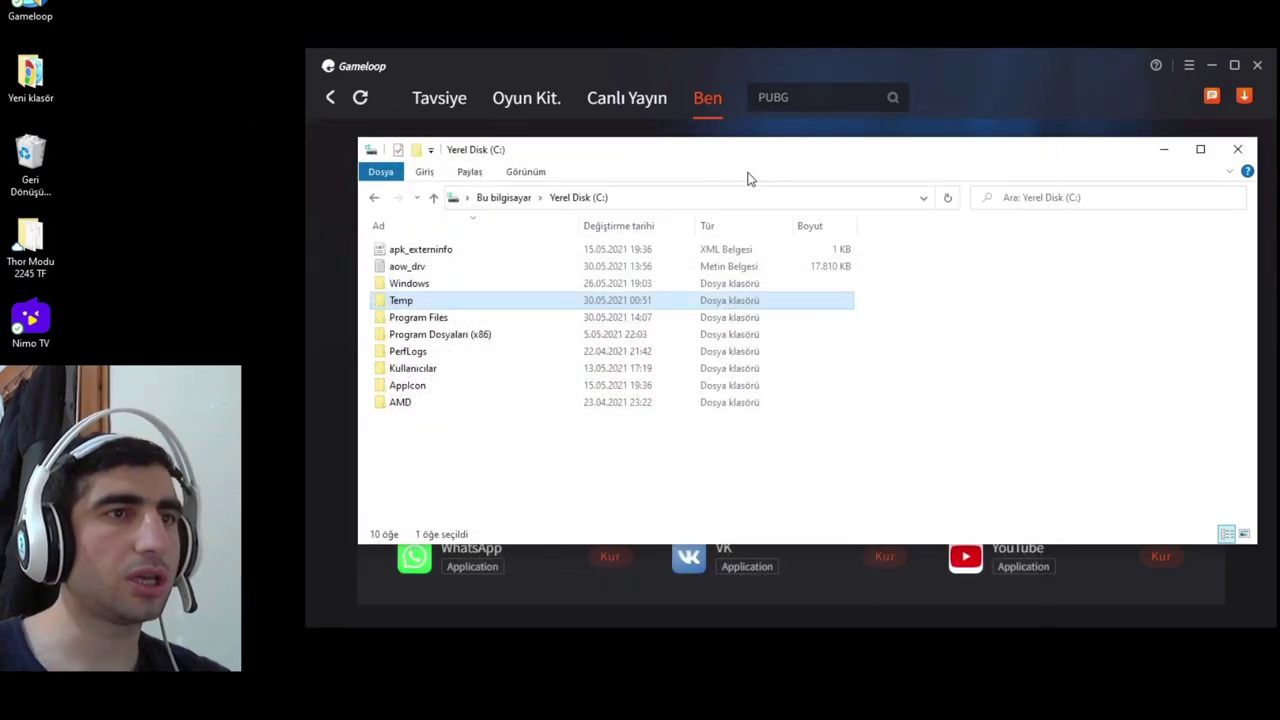
click(1250, 155)
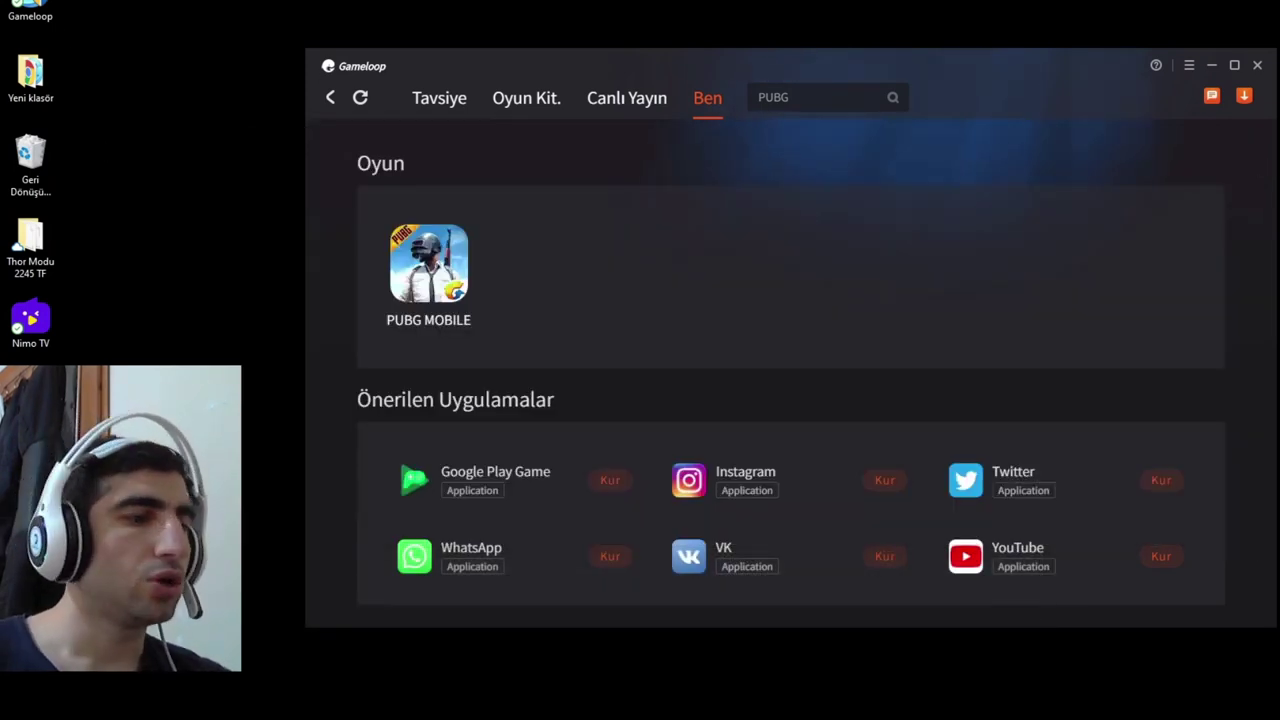
Step: Inspect the contents and available actions of the Temp folder on the C: drive, then close File Explorer
key(super+e)
double_click(542, 458)
click(414, 324)
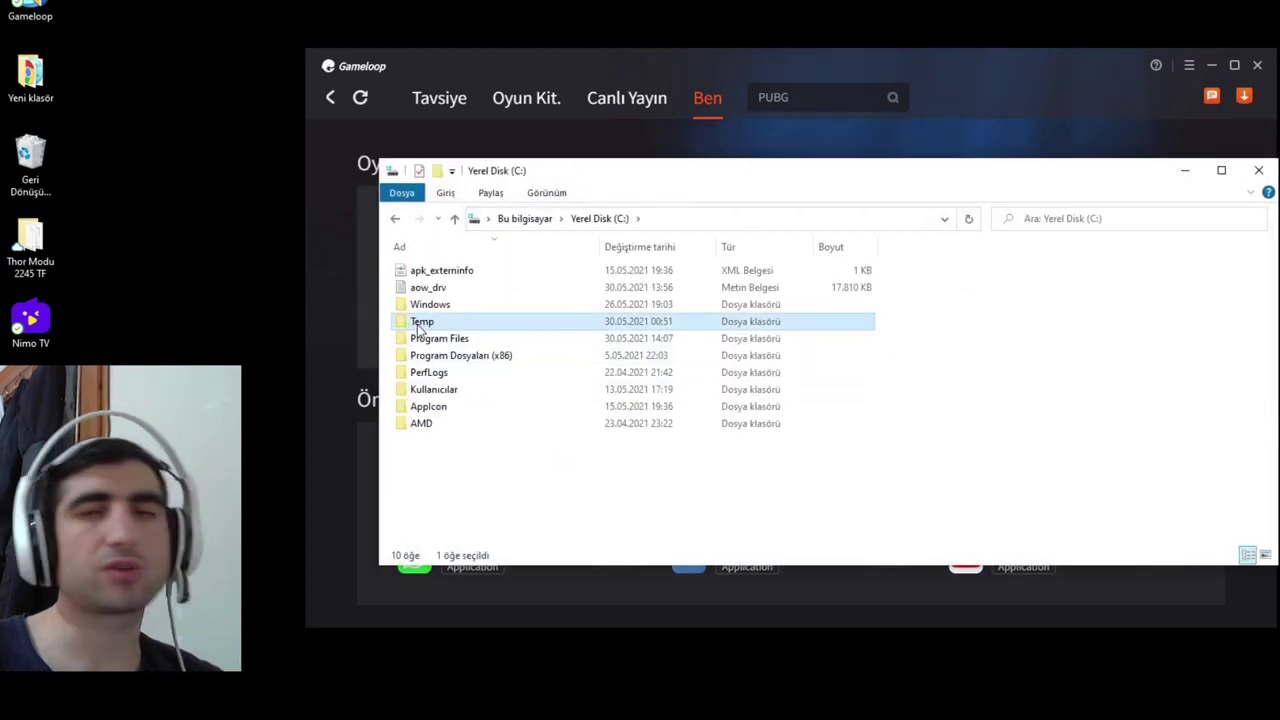
double_click(457, 326)
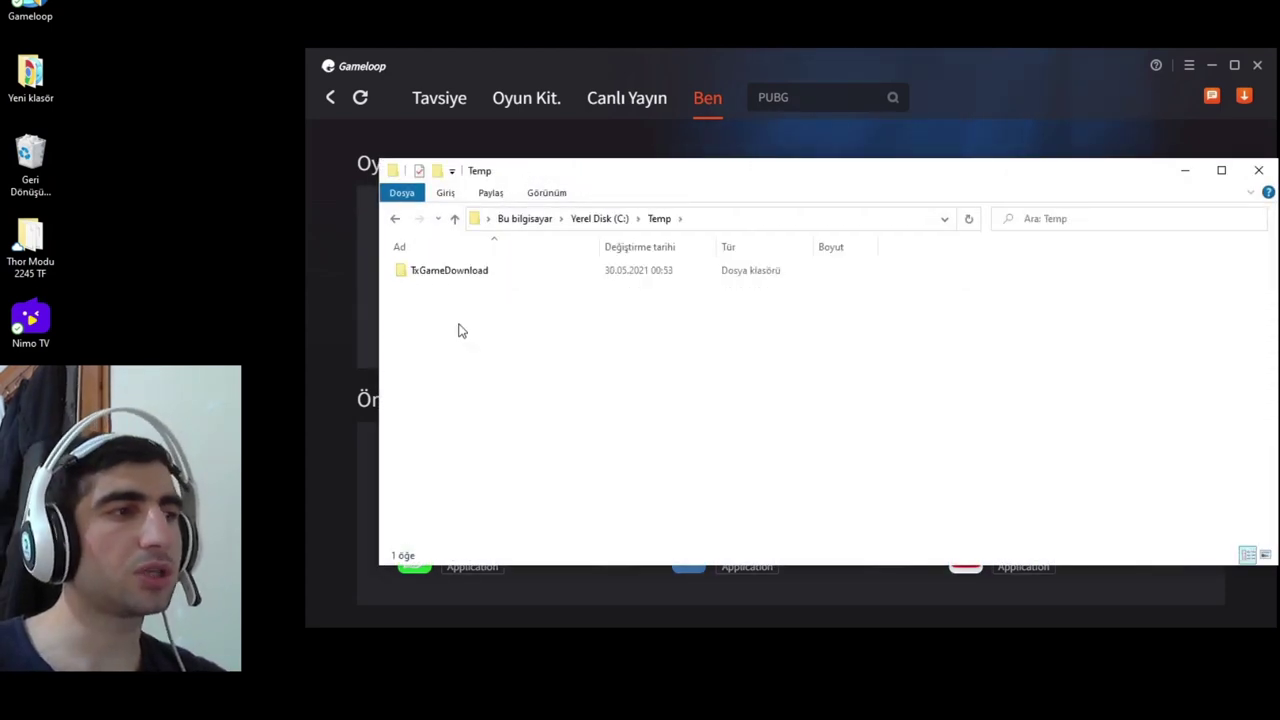
click(456, 281)
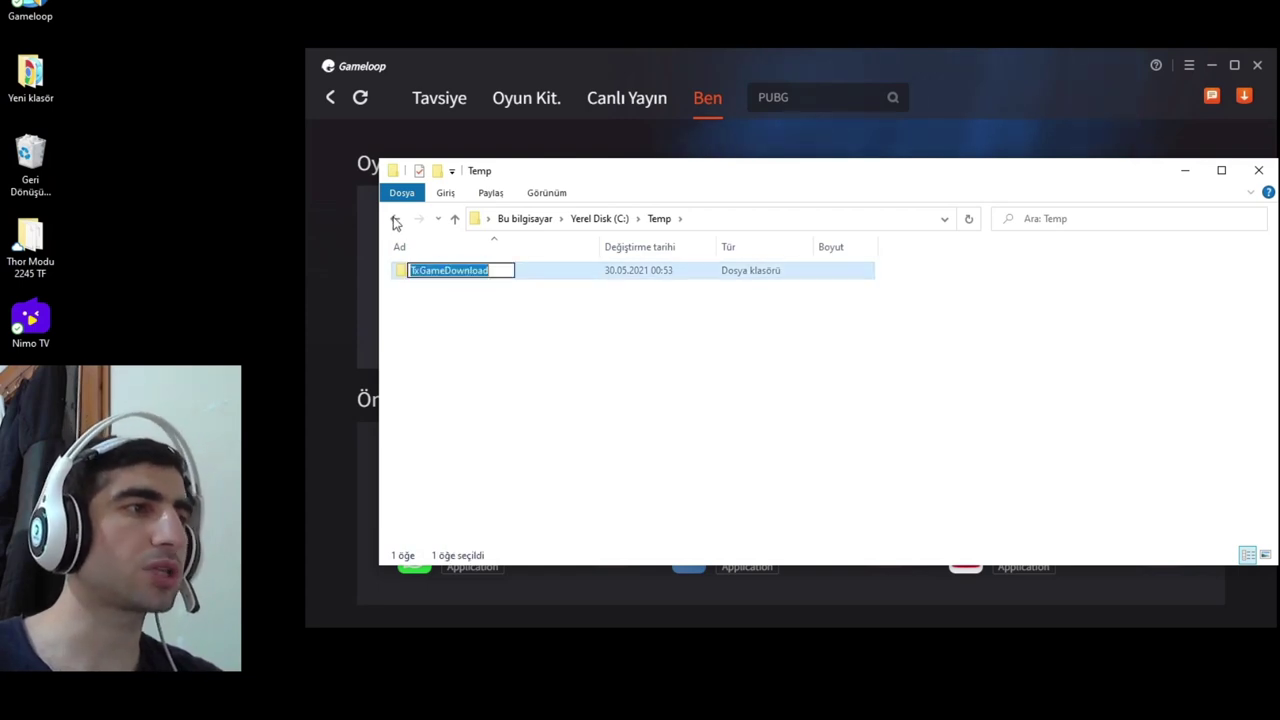
key(alt+Left)
right_click(436, 321)
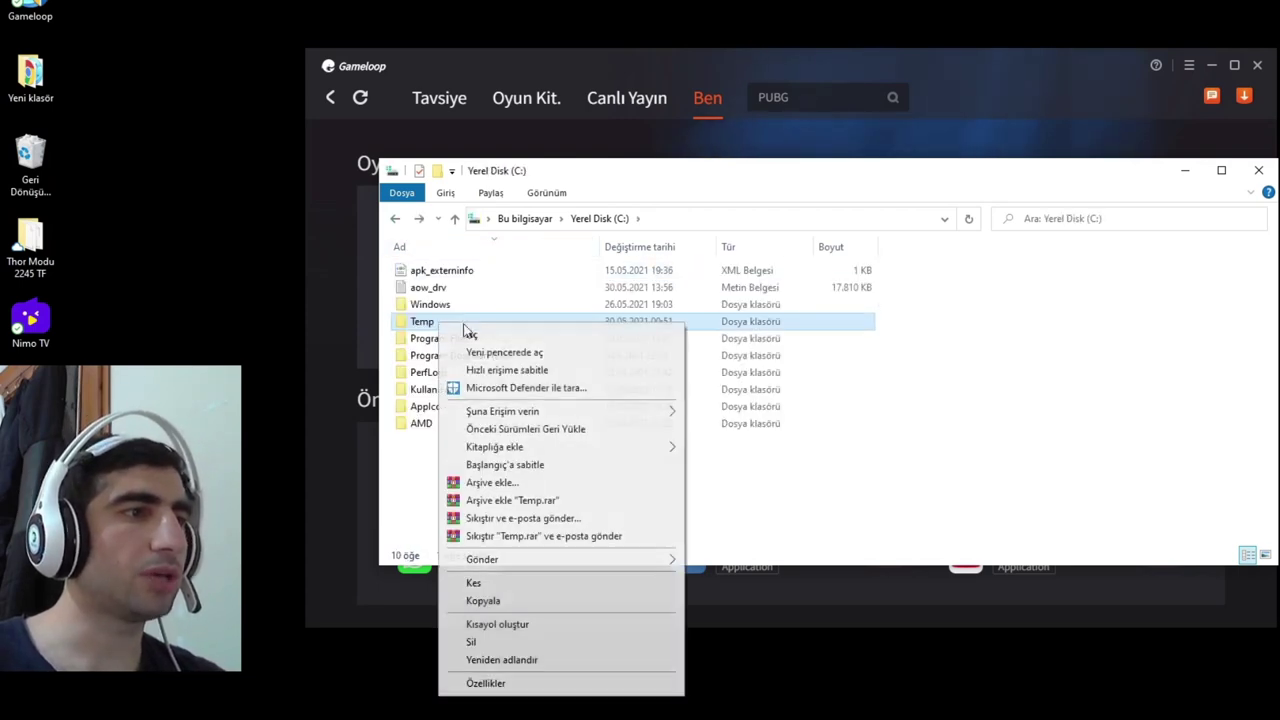
click(1107, 456)
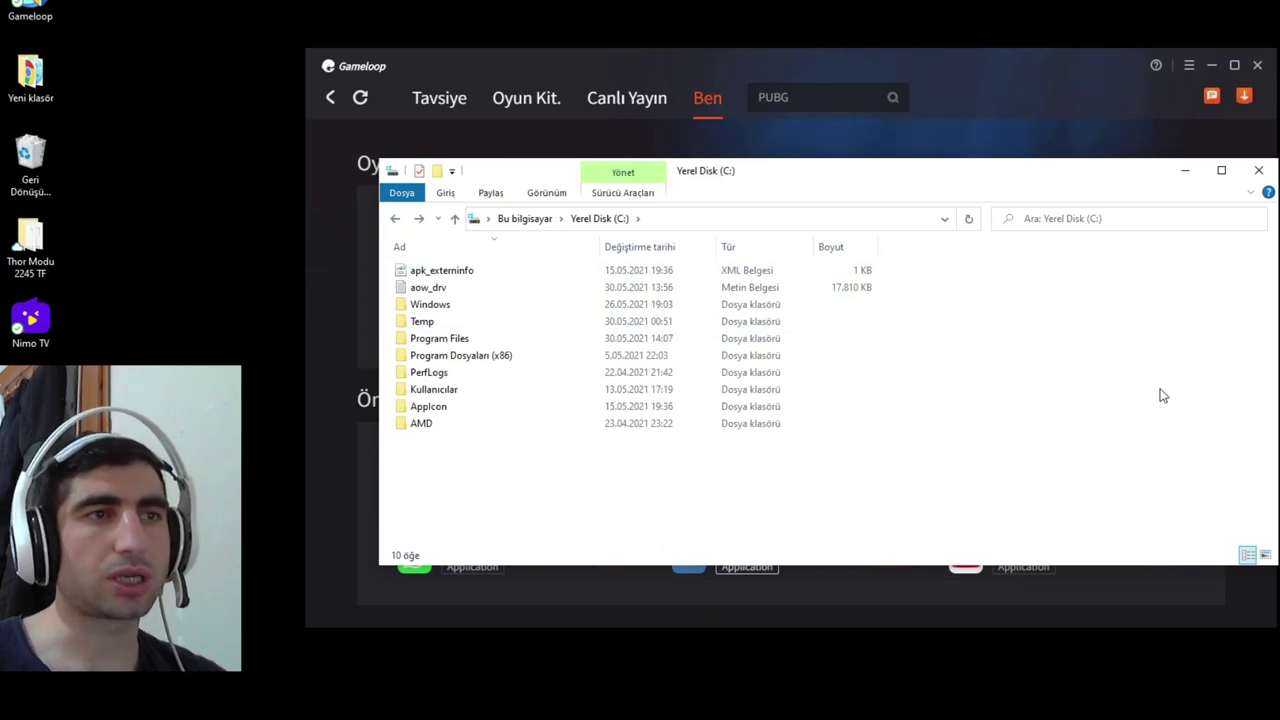
click(1258, 170)
Step: Close Gameloop and start it again from the desktop
click(1258, 66)
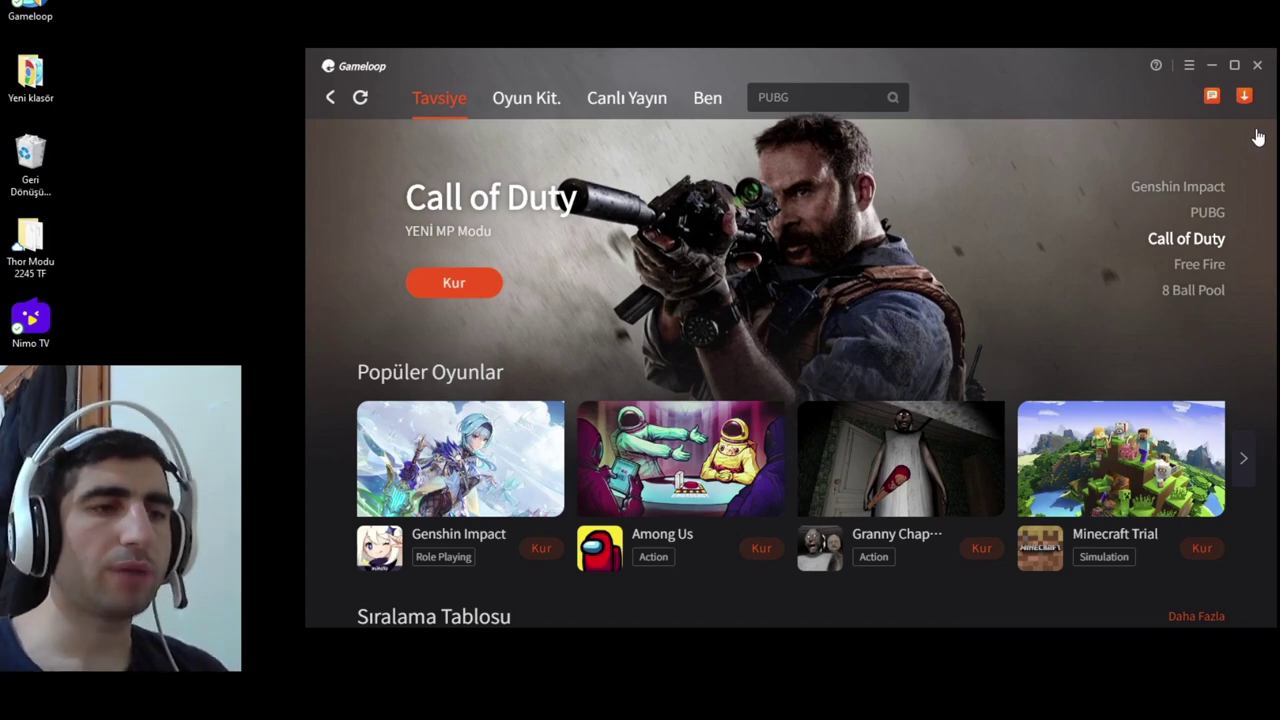
click(1258, 66)
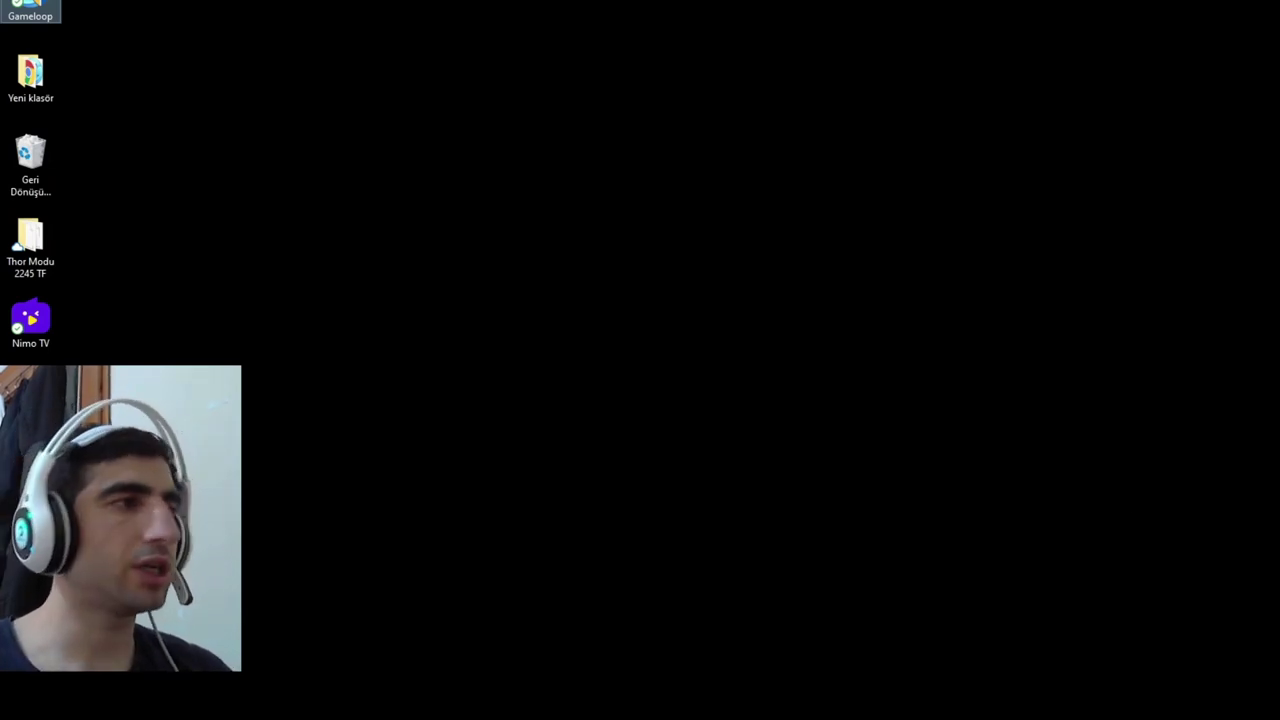
double_click(57, 4)
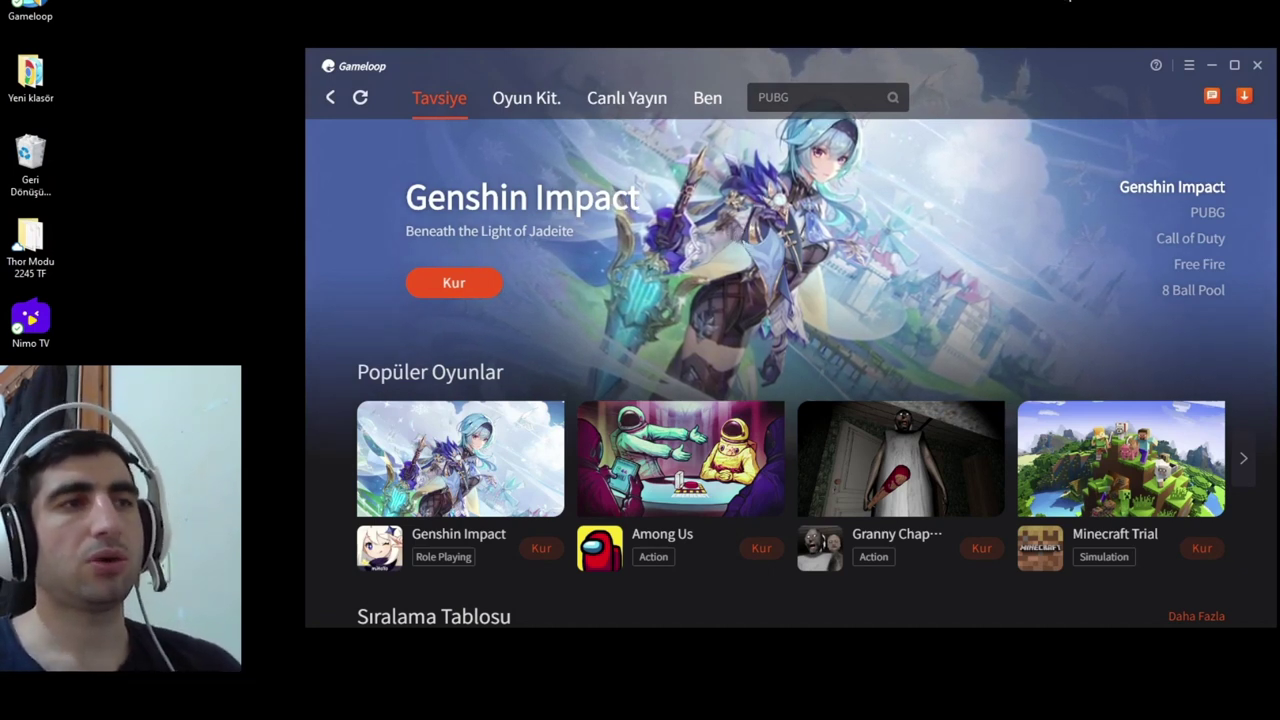
Step: Install the local APK PUBGMOBILE_Global_1.3.2_uawebsite (1) in Gameloop and accept opening the added game
click(1190, 65)
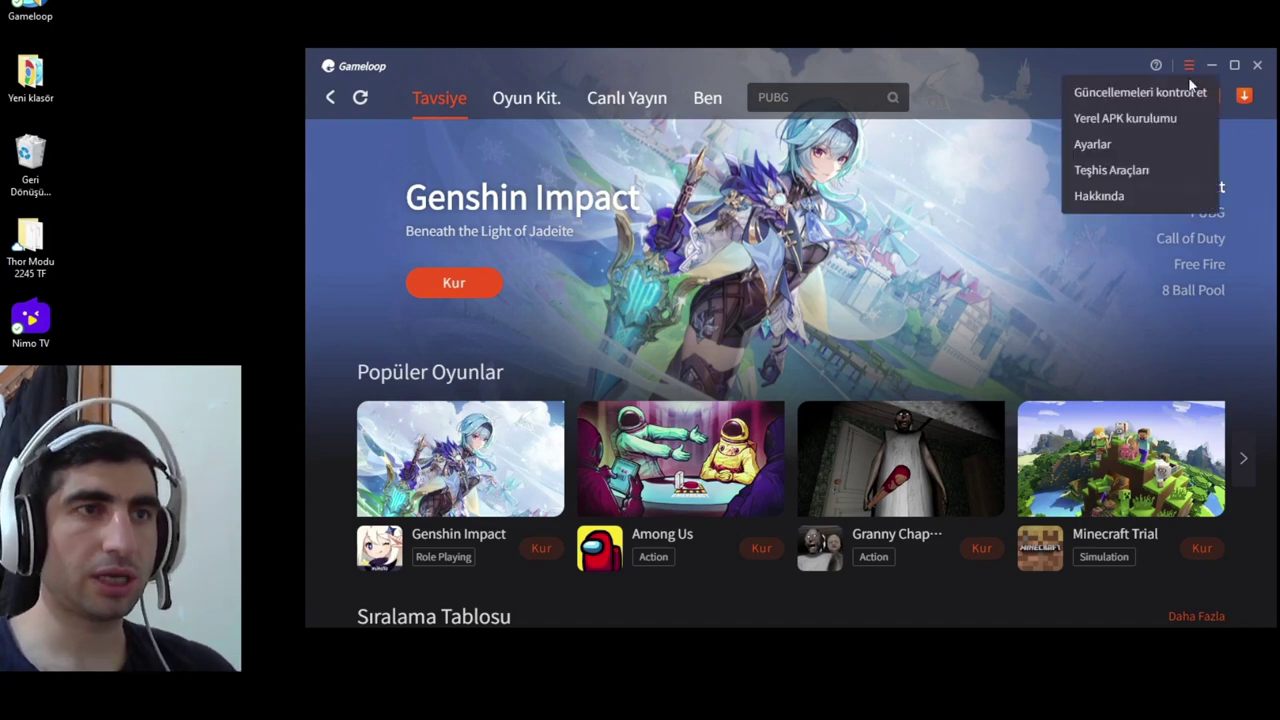
click(1166, 119)
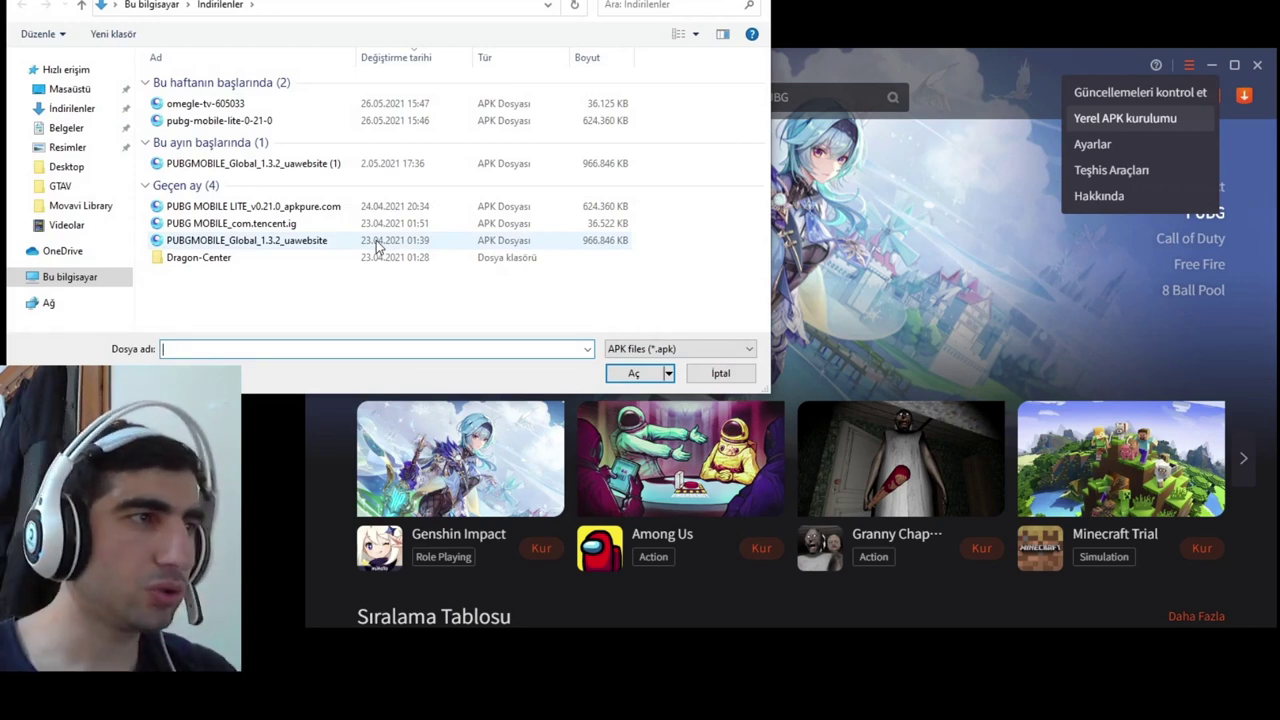
click(378, 245)
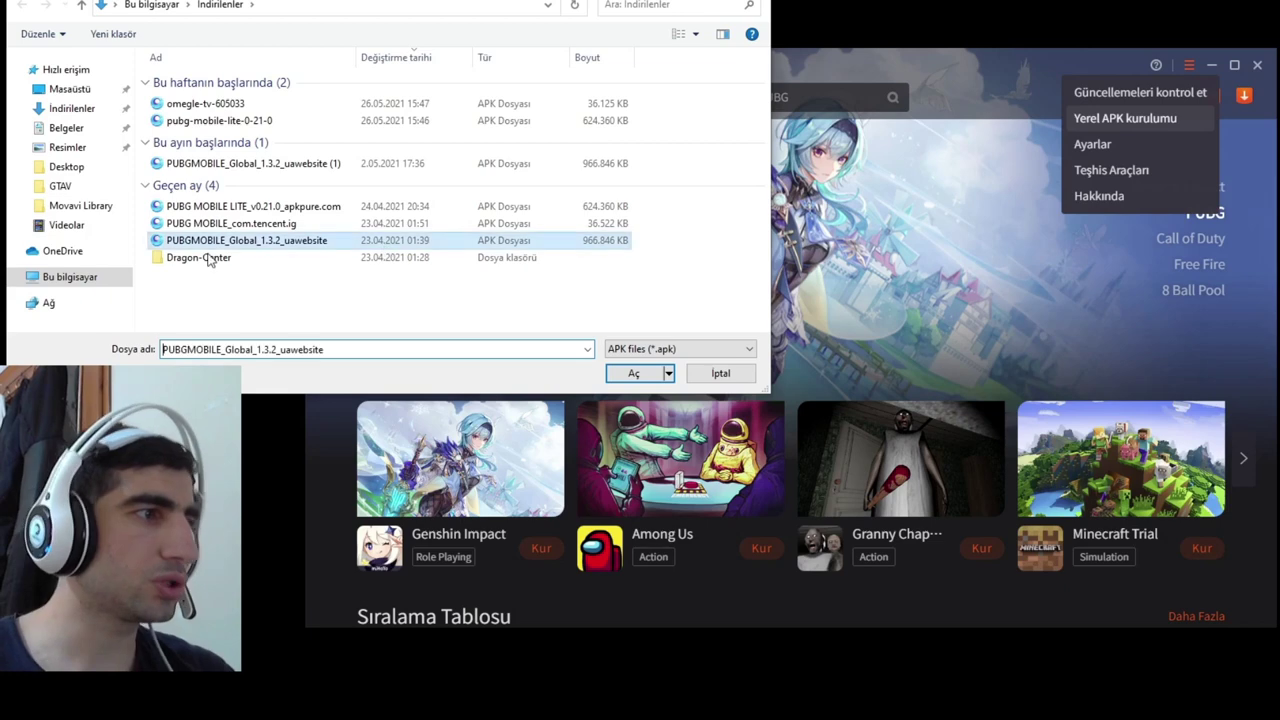
double_click(281, 170)
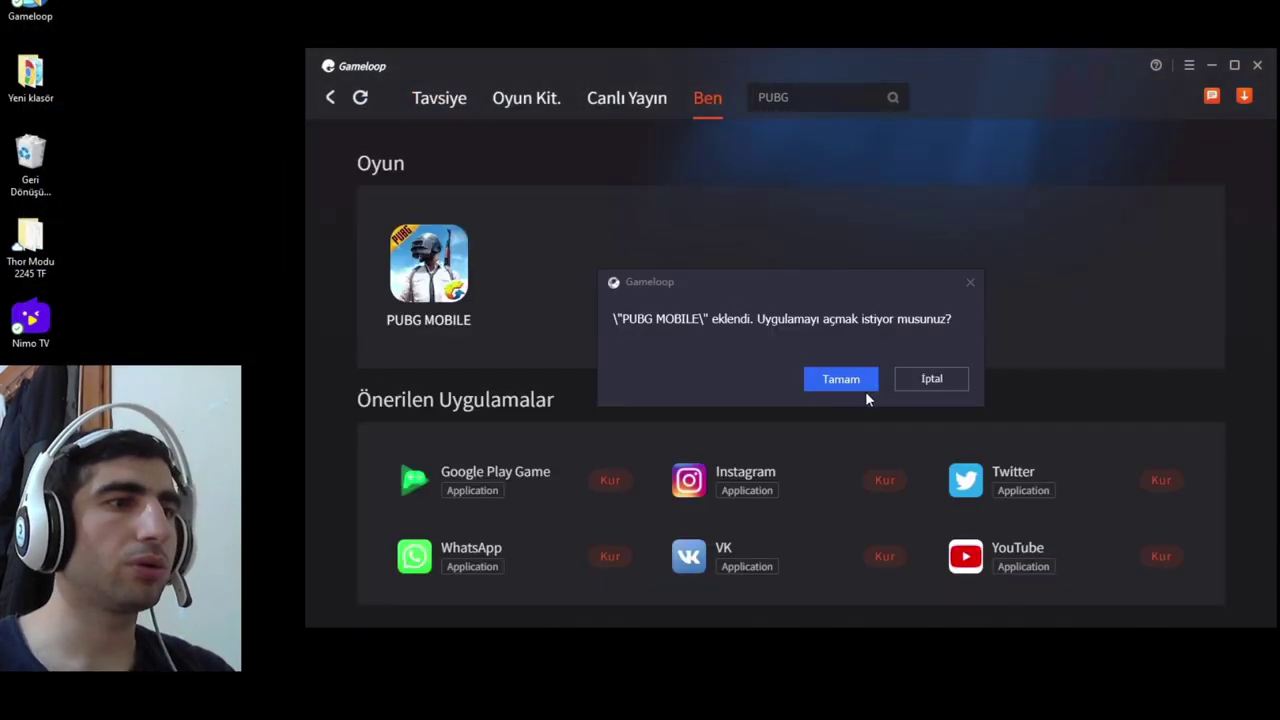
click(873, 386)
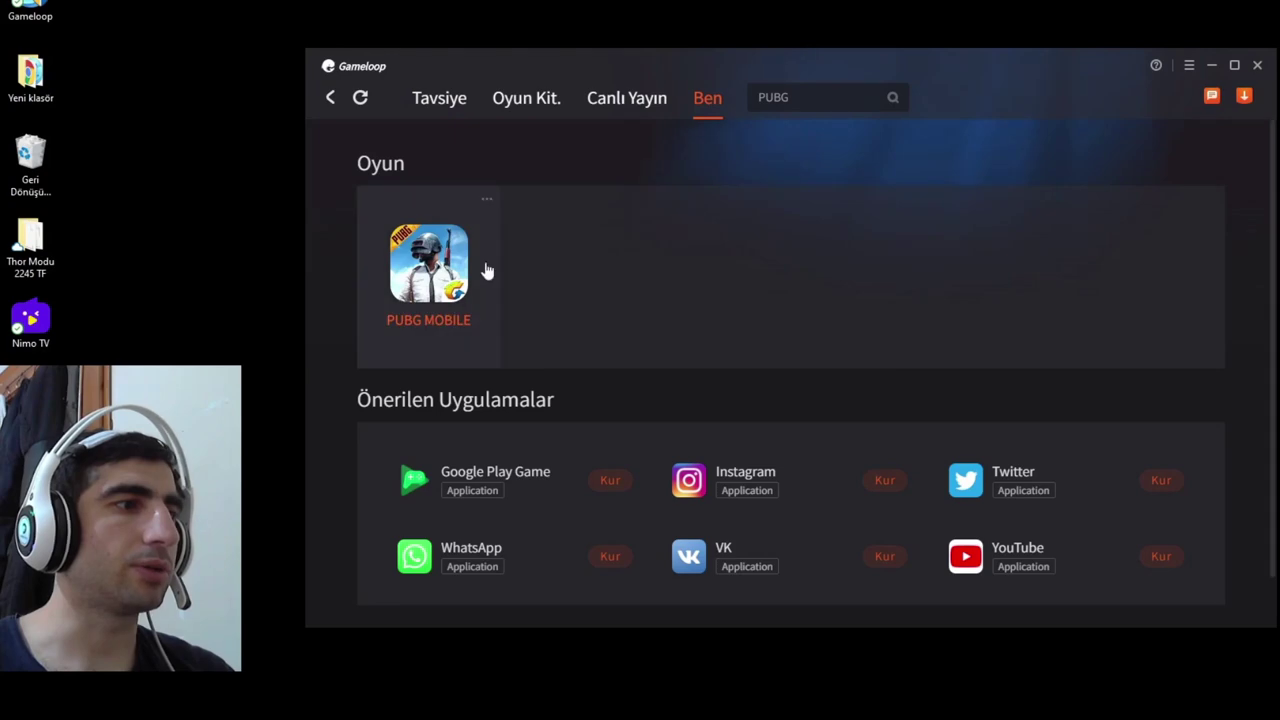
Step: Check the download manager, then choose PUBG MOBILE LITE_v0.21.0_apkpure.com for local APK installation
click(1243, 95)
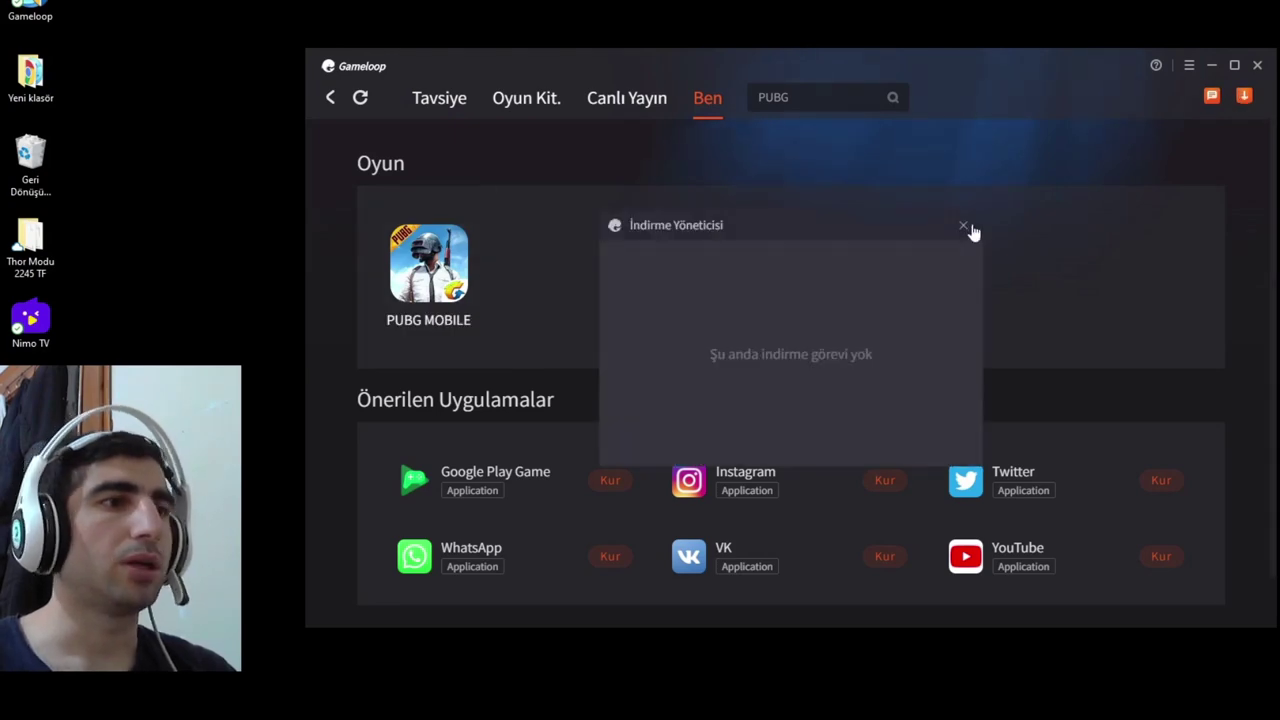
click(968, 222)
click(1189, 67)
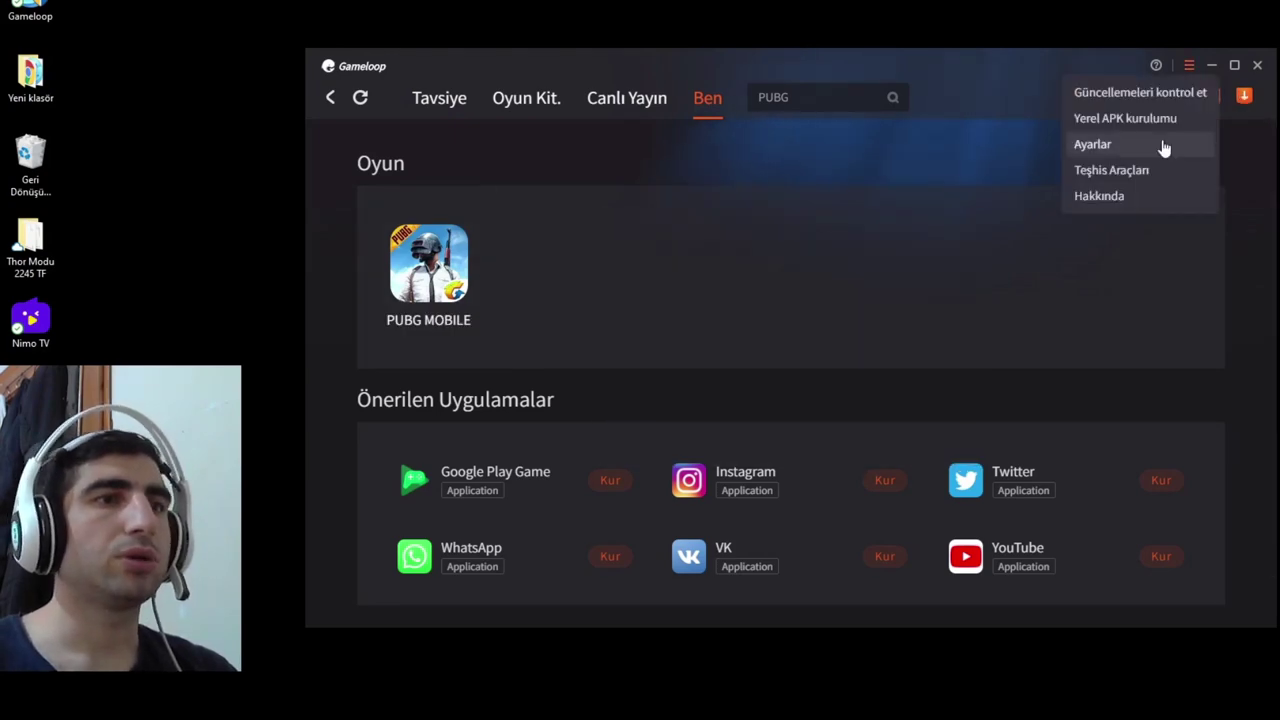
click(1110, 120)
click(268, 207)
click(652, 375)
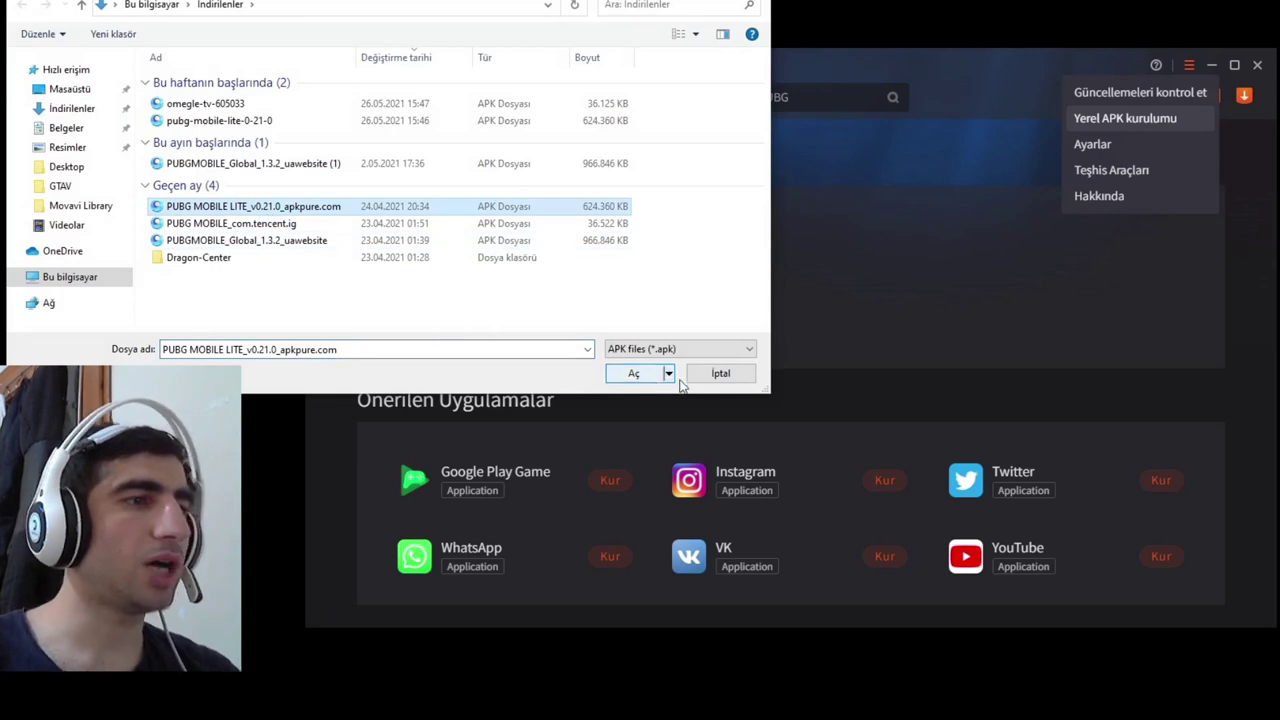